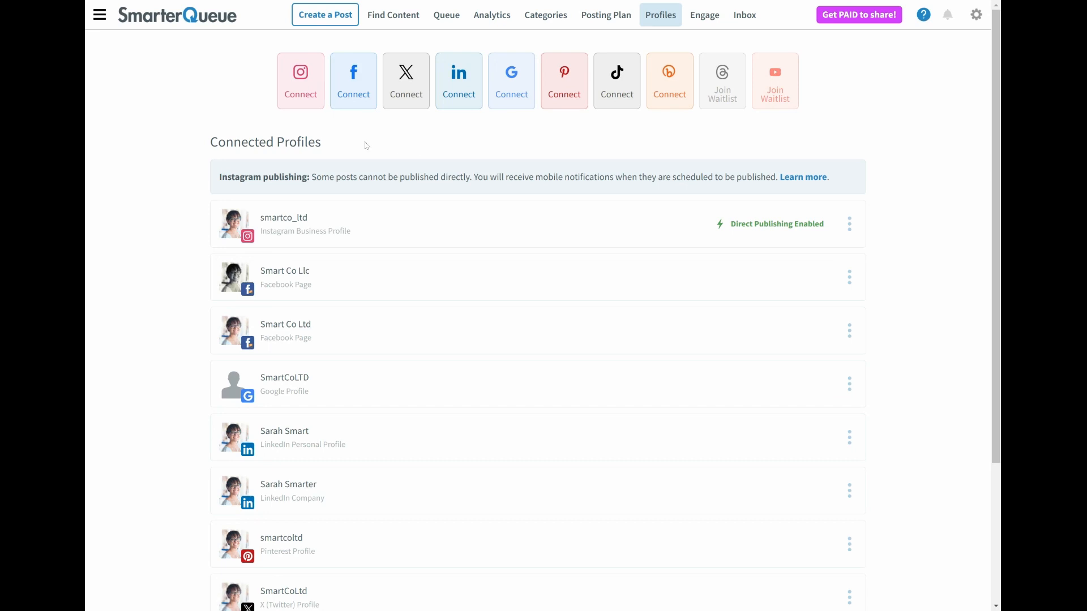
Step: Connect the TikTok account by authorising SmarterQueue's access, and apply the default timeslots to the new profile
{"action": "scroll", "coordinate": [366, 146], "scroll_direction": "down", "scroll_amount": 3}
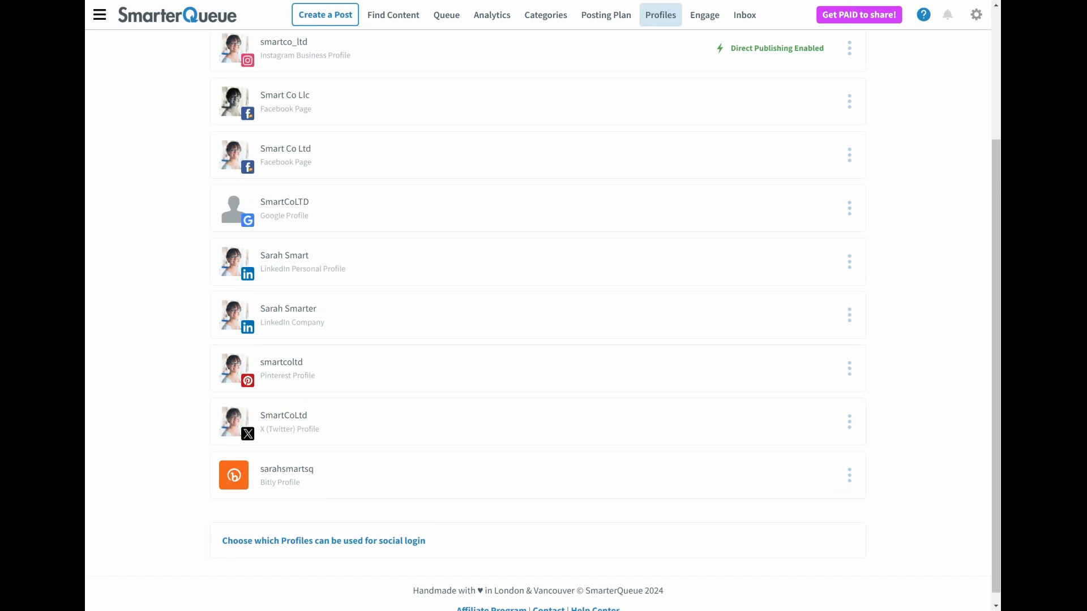
{"action": "scroll", "coordinate": [366, 146], "scroll_direction": "up", "scroll_amount": 3}
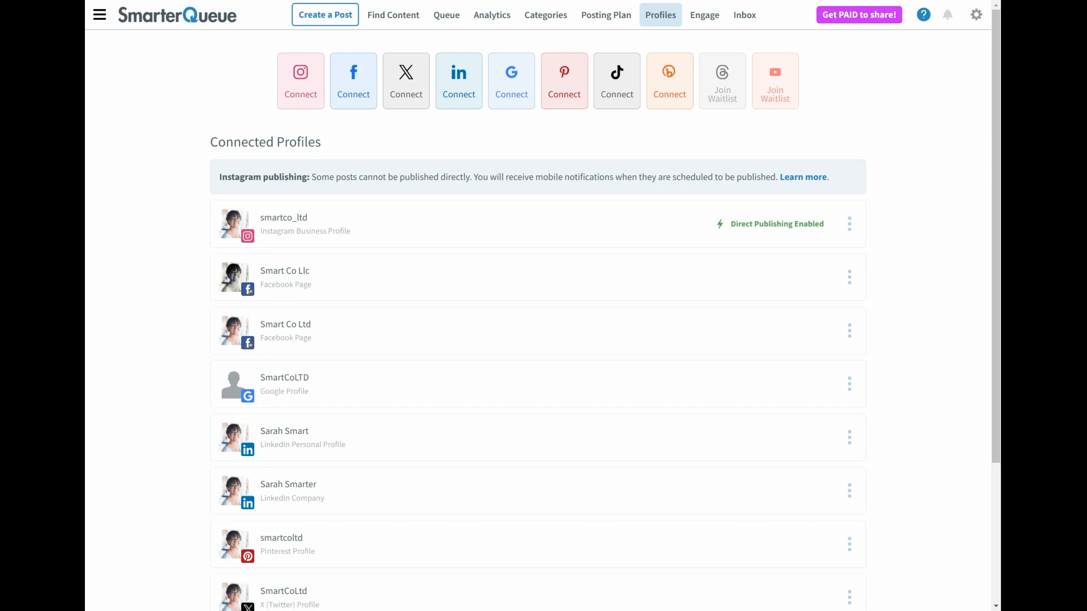
{"action": "left_click", "coordinate": [626, 106]}
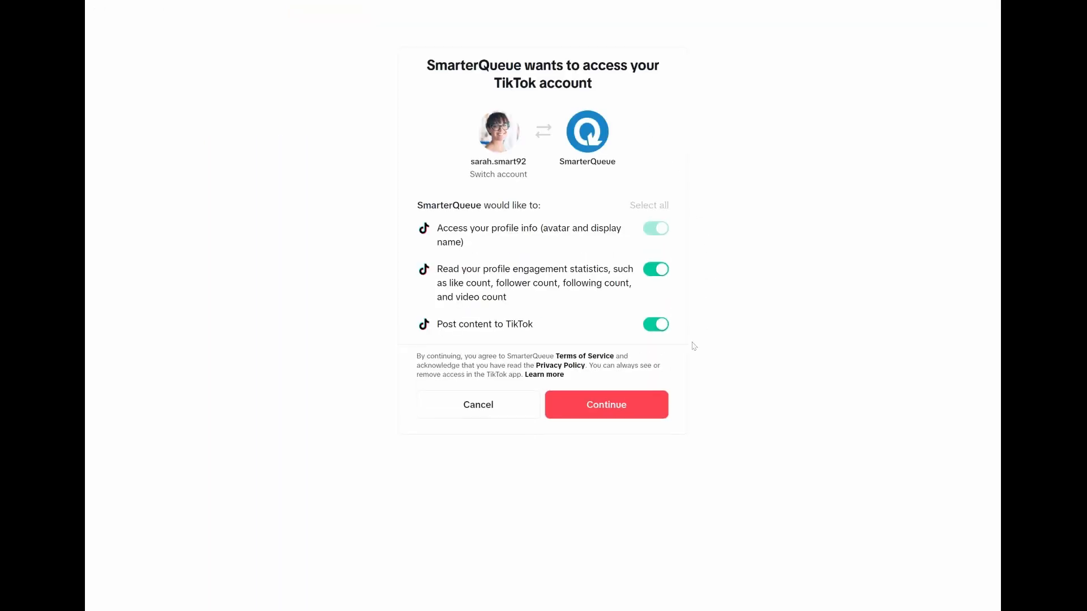
{"action": "left_click", "coordinate": [630, 409]}
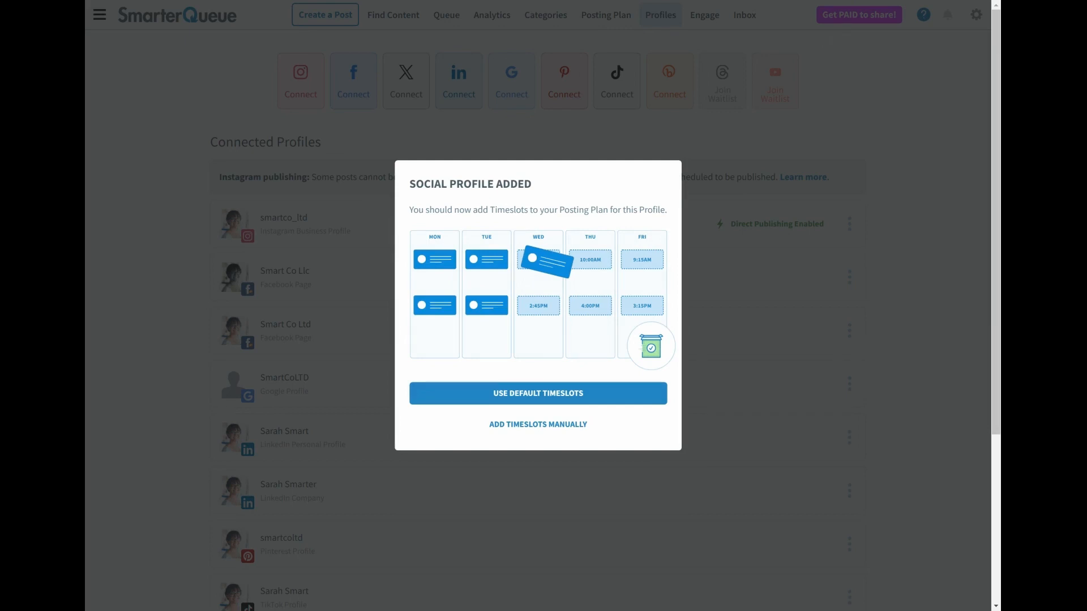
{"action": "left_click", "coordinate": [598, 396]}
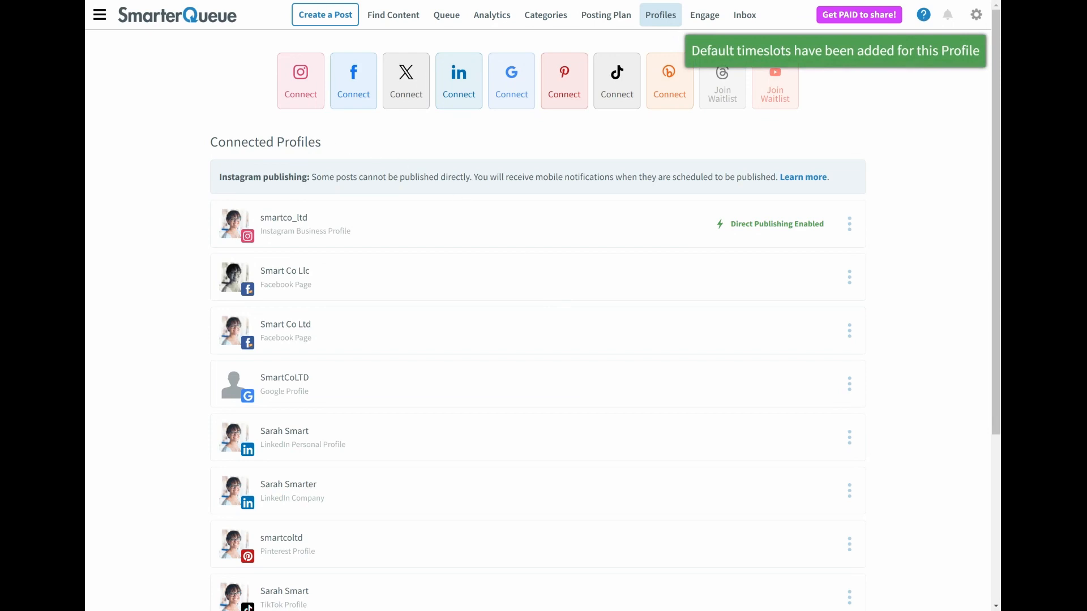
{"action": "scroll", "coordinate": [359, 195], "scroll_direction": "down", "scroll_amount": 2}
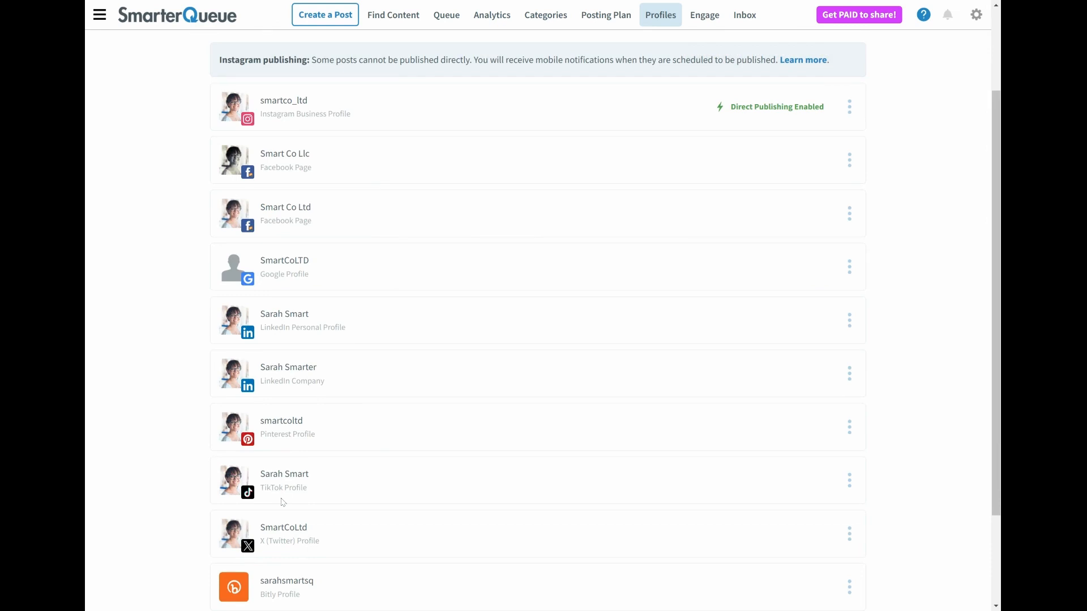
{"action": "scroll", "coordinate": [283, 502], "scroll_direction": "up", "scroll_amount": 2}
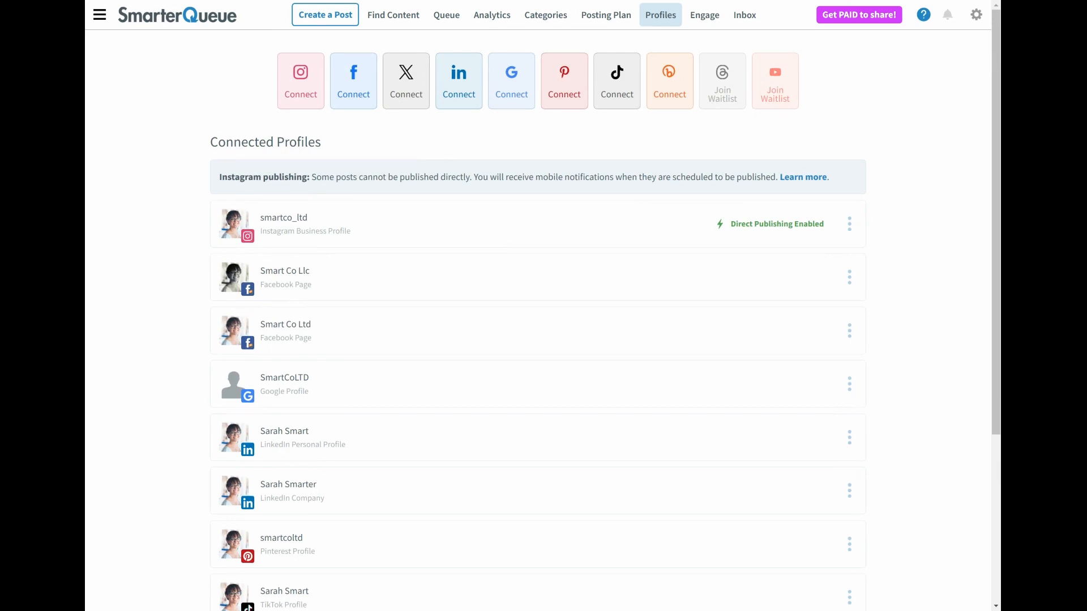
Step: Rename the Inspiration category as "Morning Inspiration"
{"action": "left_click", "coordinate": [560, 25]}
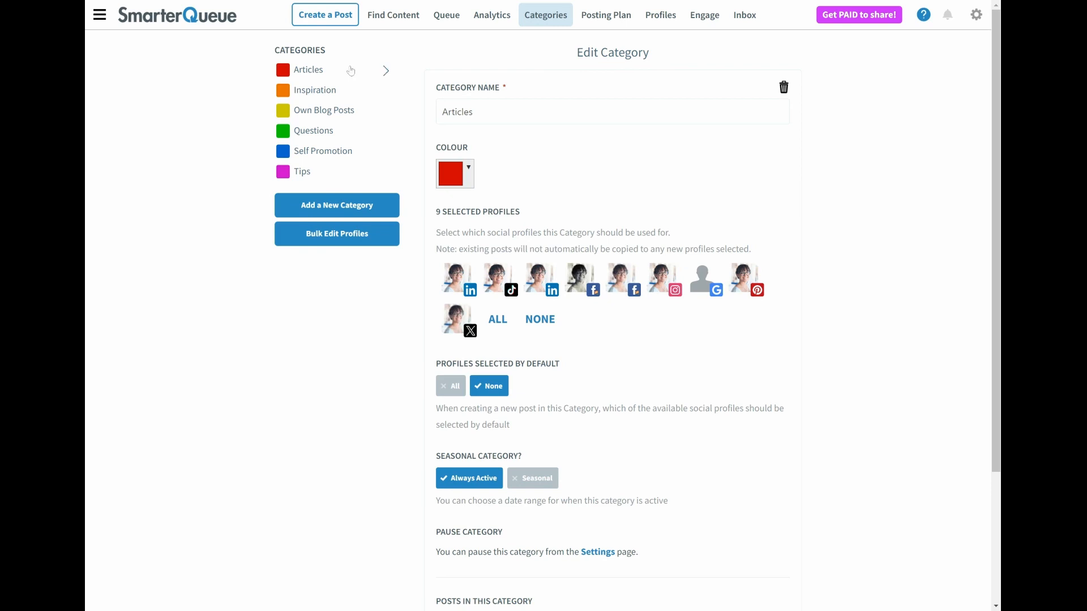
{"action": "left_click", "coordinate": [324, 99]}
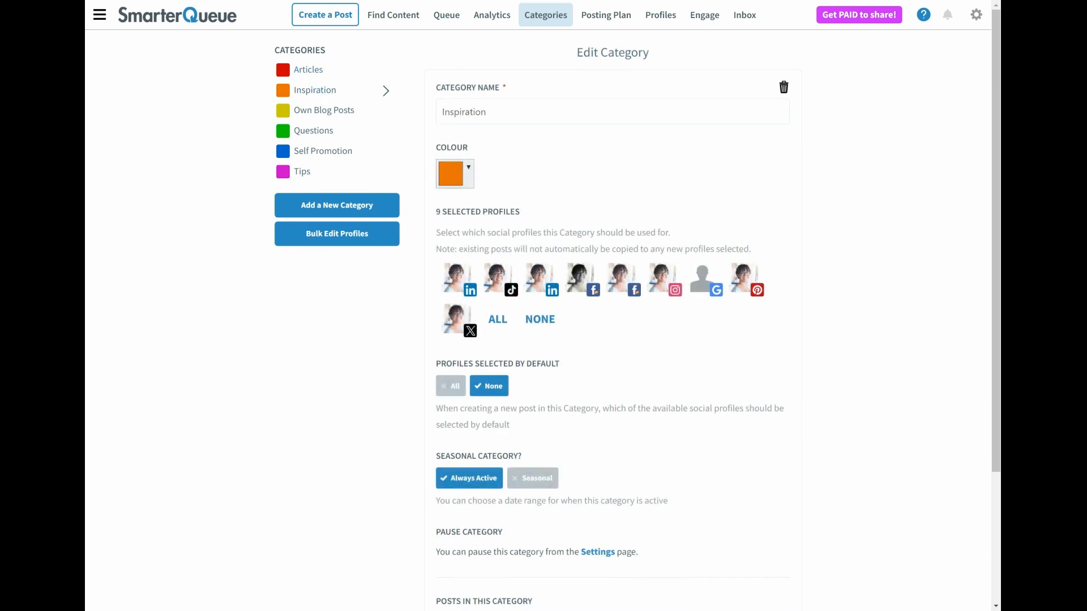
{"action": "left_click", "coordinate": [442, 112]}
{"action": "type", "text": "Morning"}
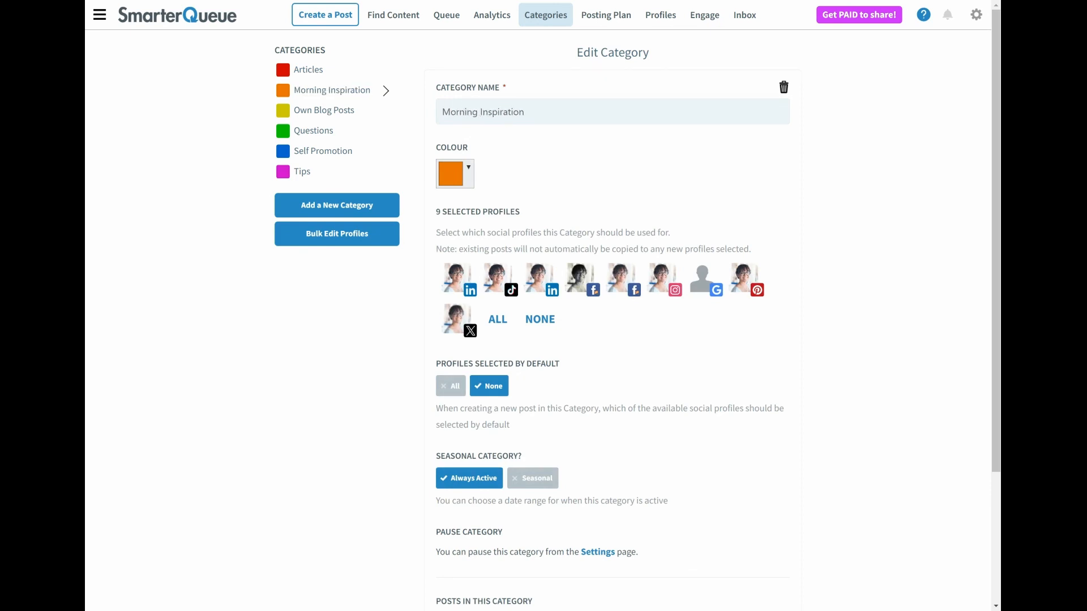
Step: Add a new post category named "50% Off Sale"
{"action": "left_click", "coordinate": [384, 207]}
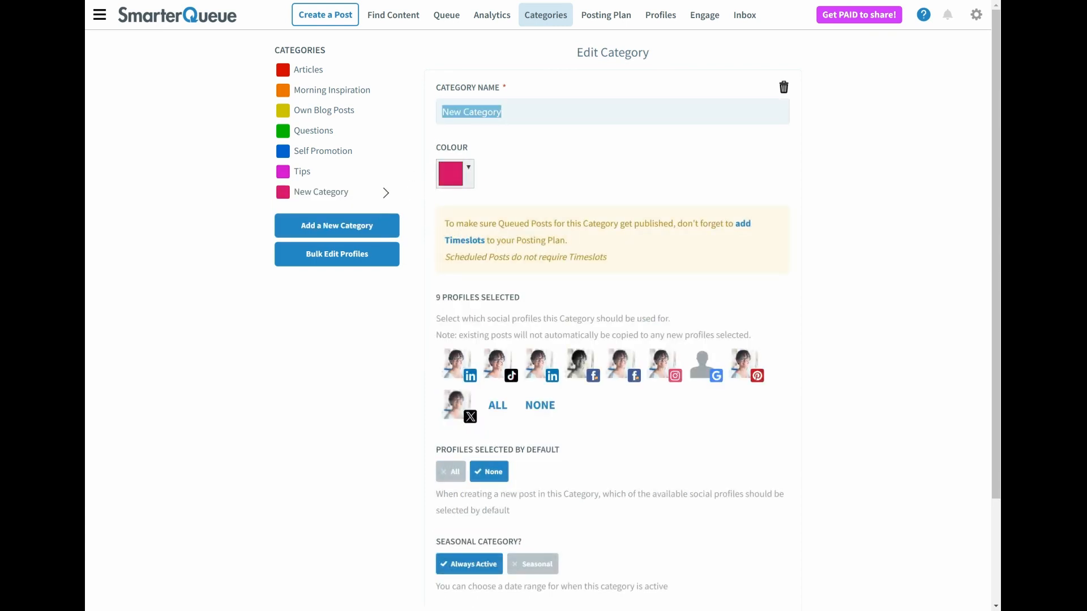
{"action": "type", "text": "50%"}
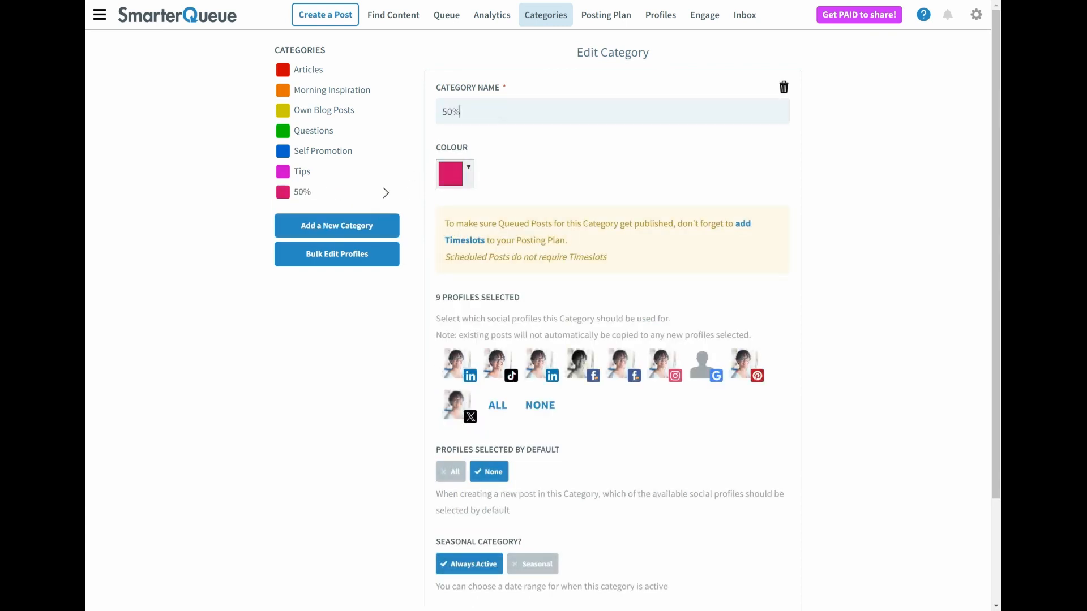
{"action": "type", "text": " Off Sale"}
Step: Change the 50% Off Sale category's colour to a lighter pink and exclude the Instagram profile from it
{"action": "left_click", "coordinate": [472, 180]}
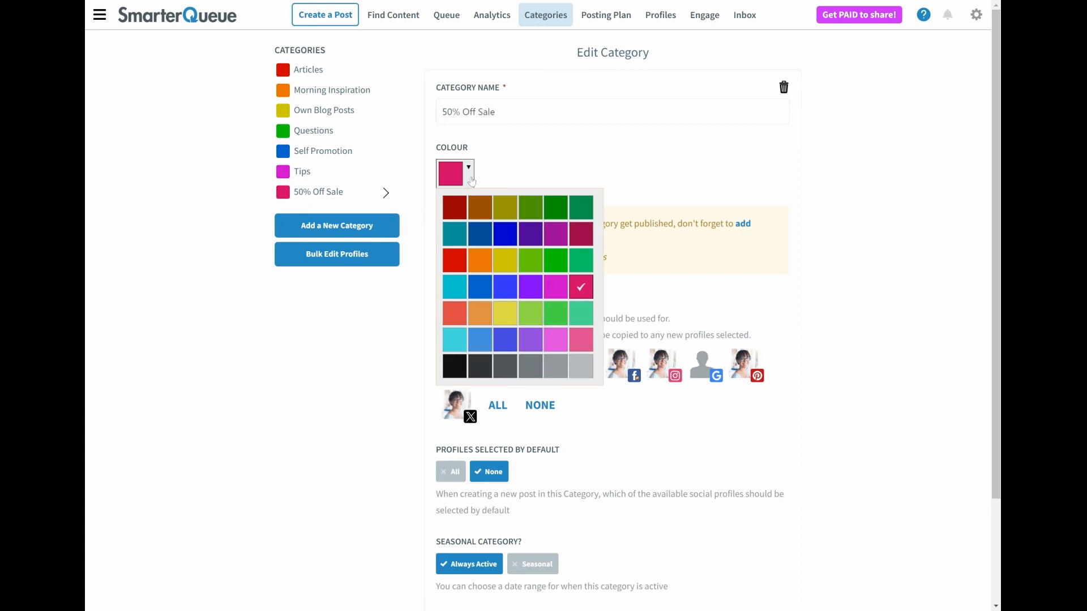
{"action": "left_click", "coordinate": [582, 344]}
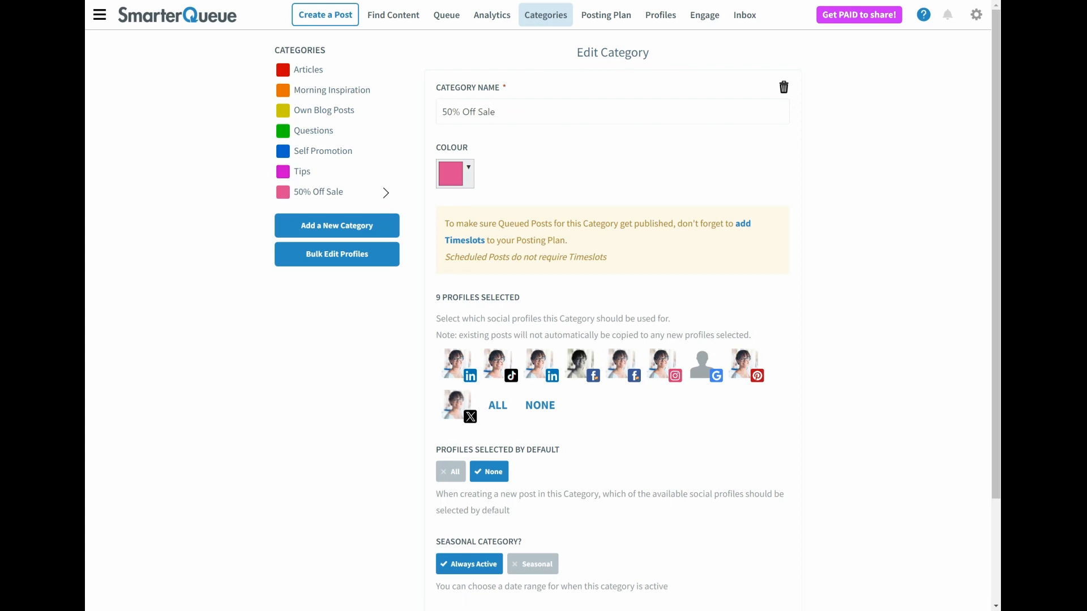
{"action": "left_click", "coordinate": [666, 375]}
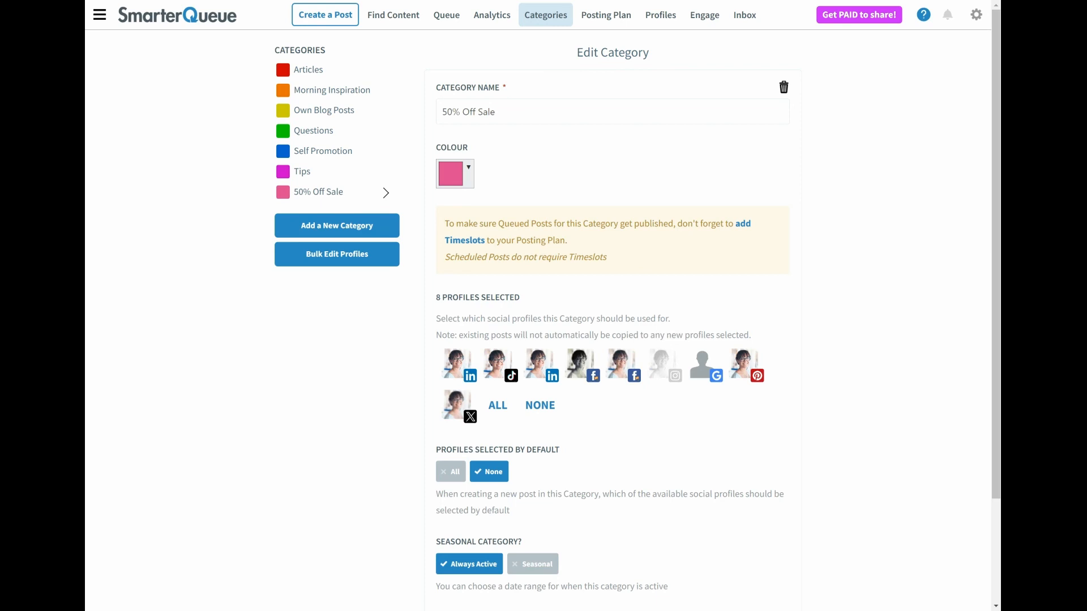
Step: Make the 50% Off Sale category seasonal, active only between 01/07/2024 and 31/07/2024
{"action": "scroll", "coordinate": [677, 413], "scroll_direction": "down", "scroll_amount": 2}
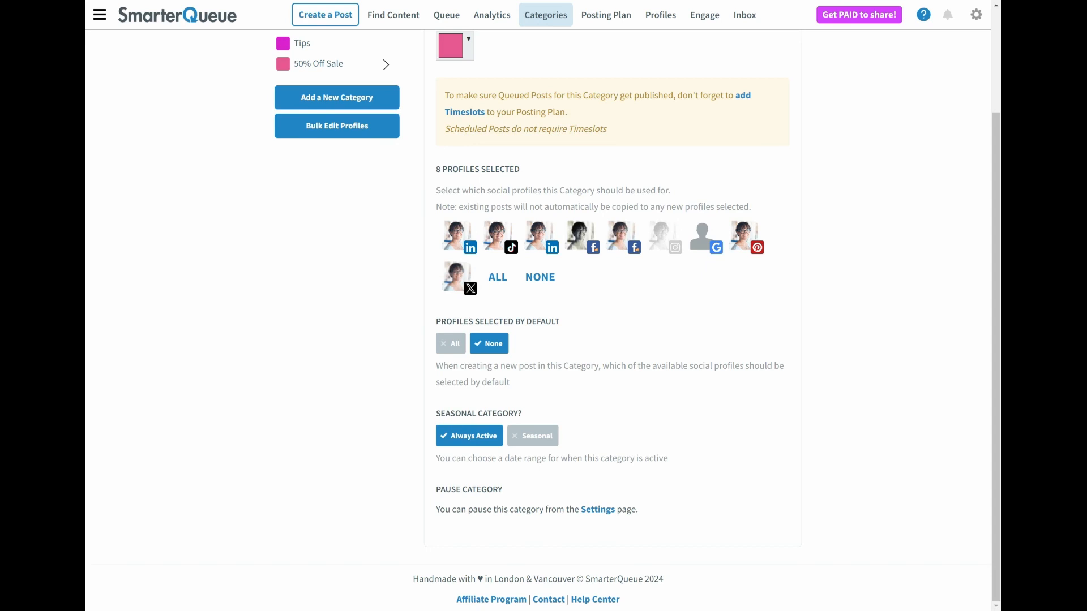
{"action": "left_click", "coordinate": [532, 436]}
{"action": "left_click", "coordinate": [629, 513]}
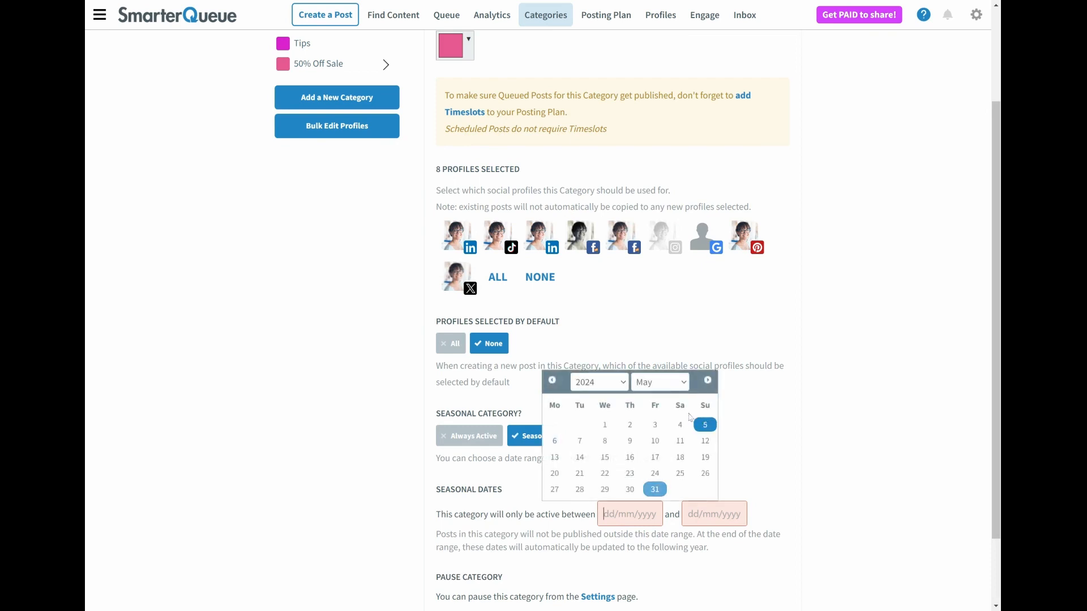
{"action": "left_click", "coordinate": [669, 471]}
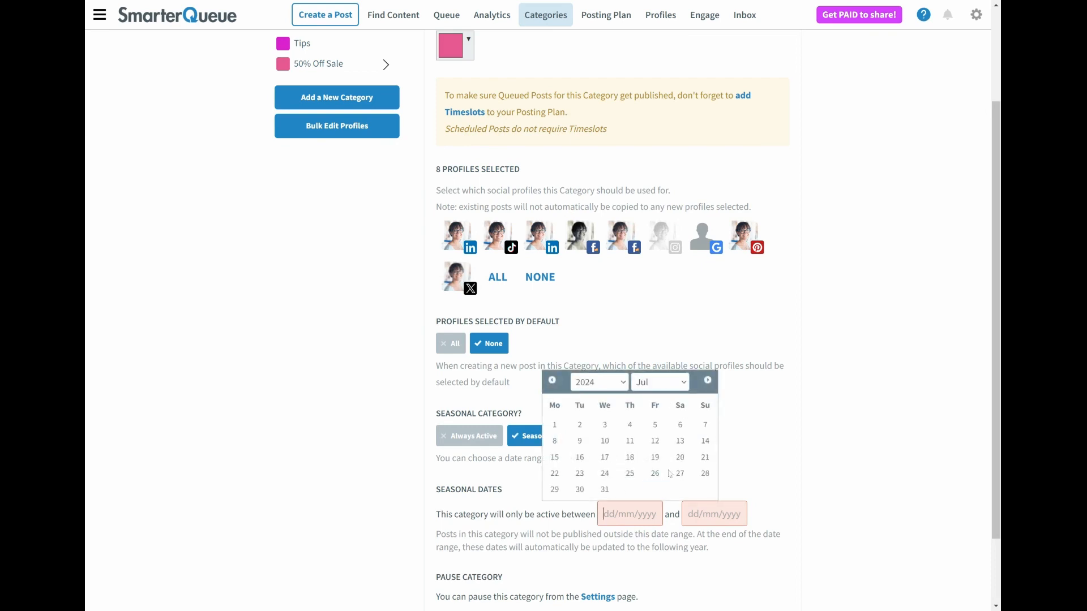
{"action": "left_click", "coordinate": [559, 428]}
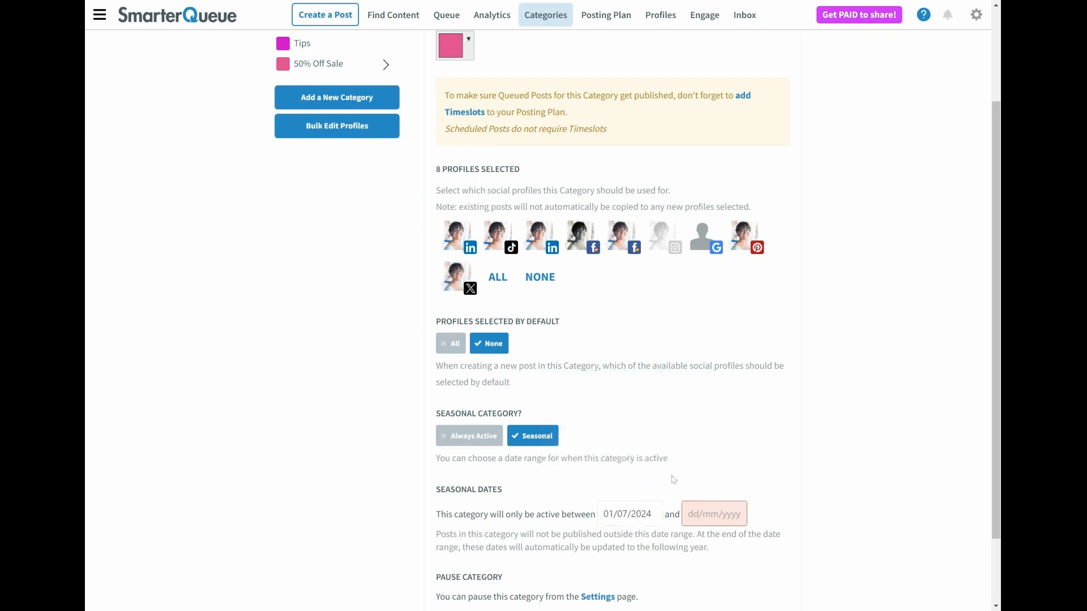
{"action": "left_click", "coordinate": [710, 514]}
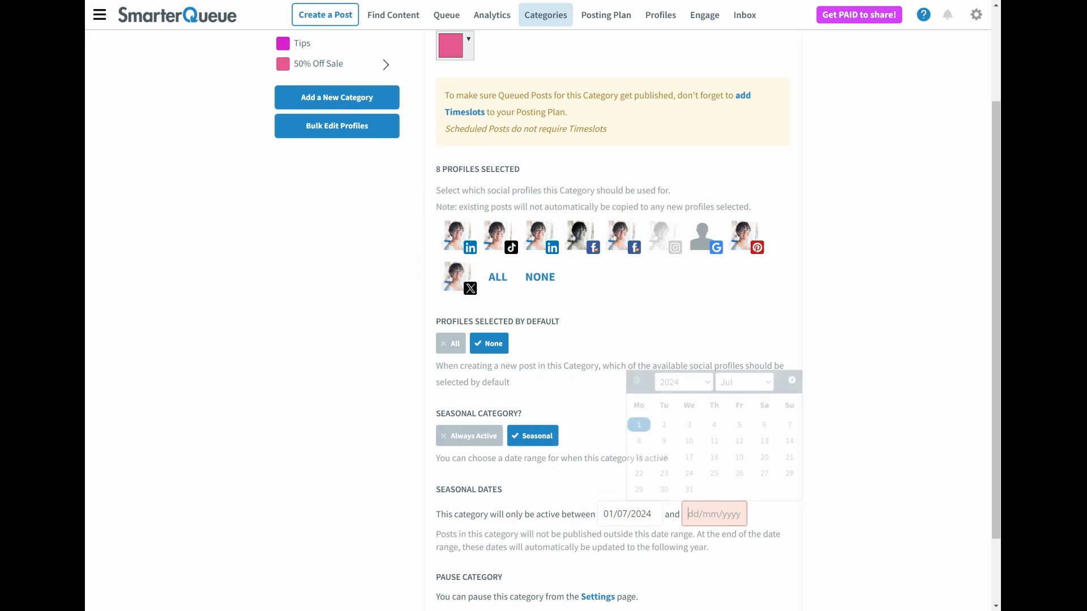
{"action": "left_click", "coordinate": [689, 490]}
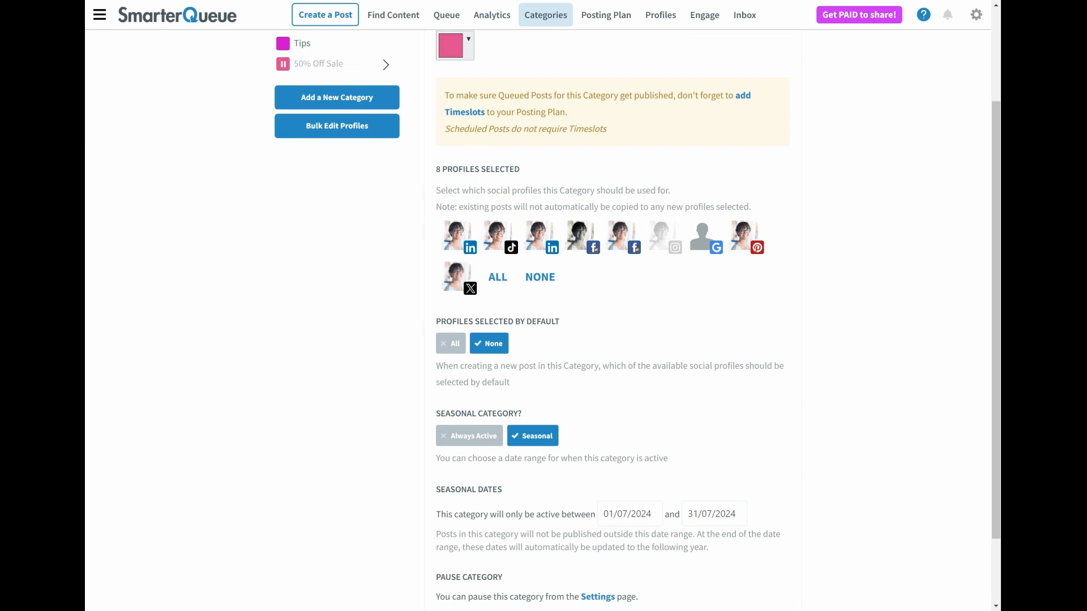
{"action": "scroll", "coordinate": [613, 317], "scroll_direction": "up", "scroll_amount": 3}
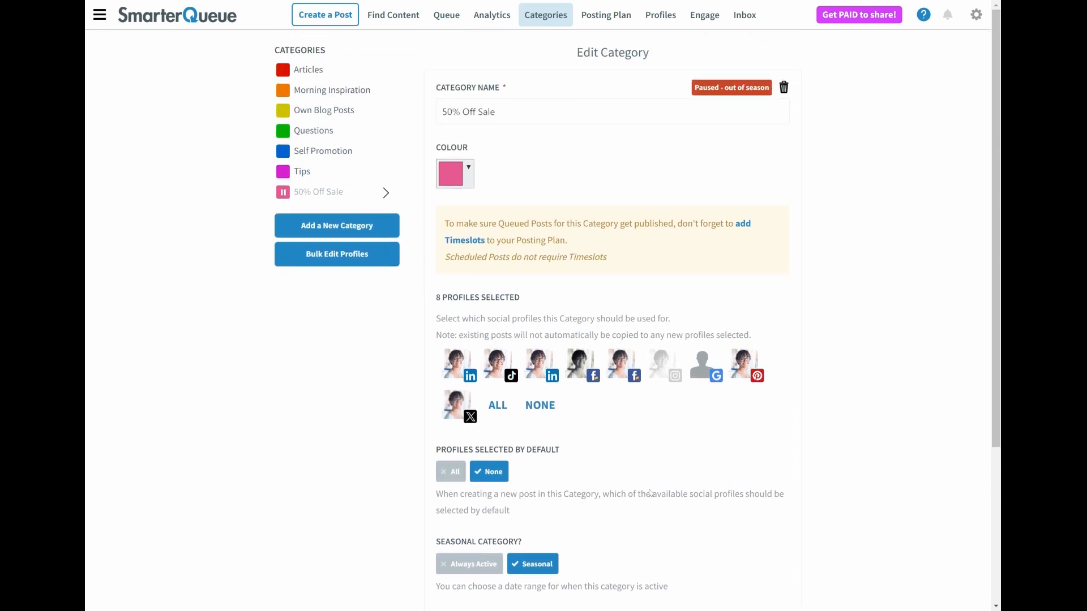
Step: Delete all visible timeslots from the Posting Plan
{"action": "left_click", "coordinate": [606, 15]}
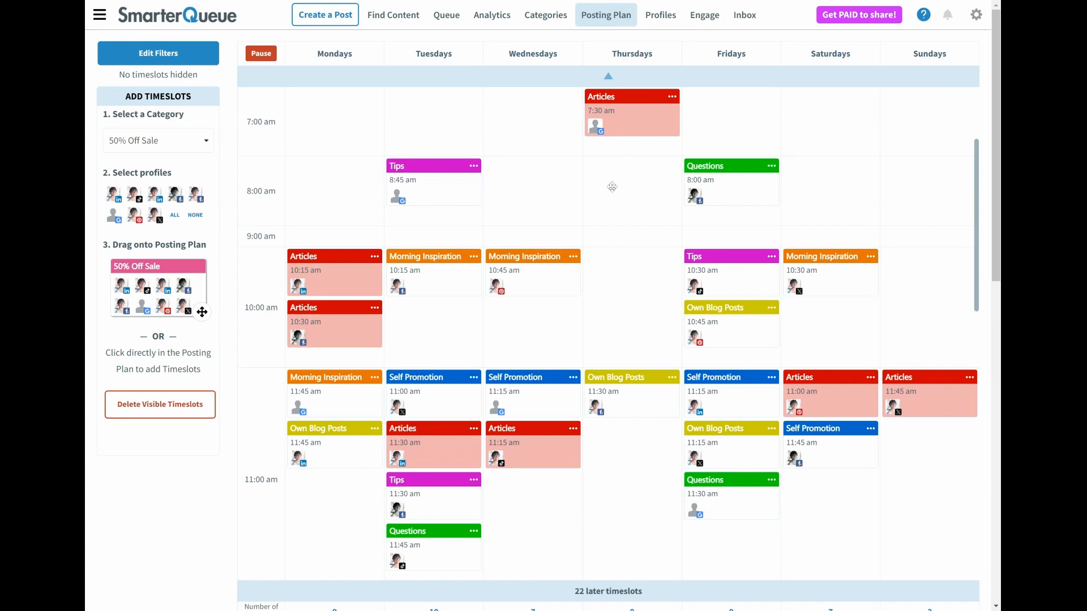
{"action": "left_click", "coordinate": [182, 412]}
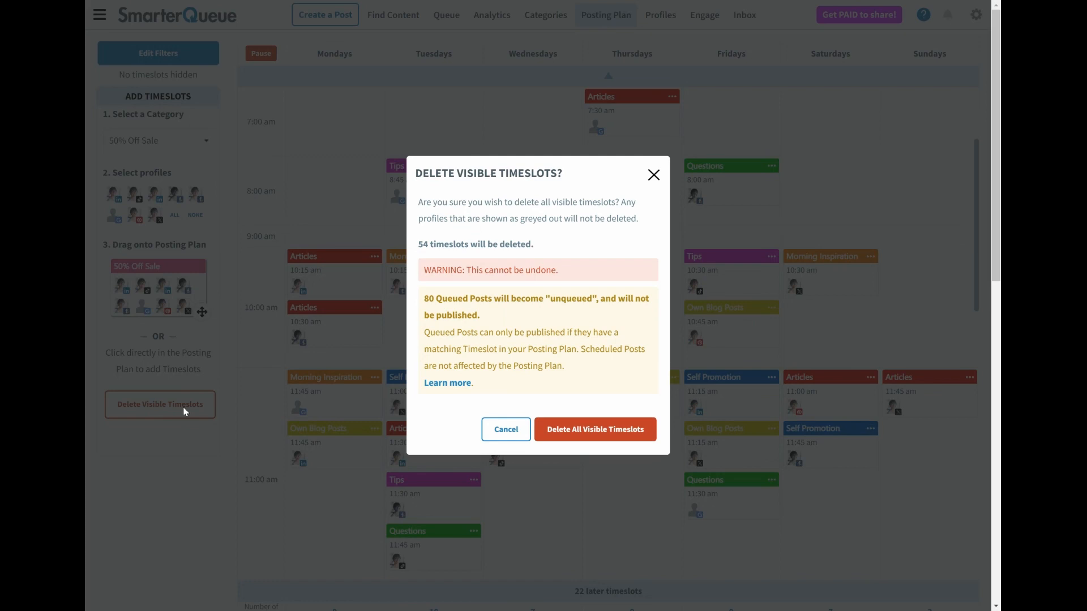
{"action": "left_click", "coordinate": [610, 436]}
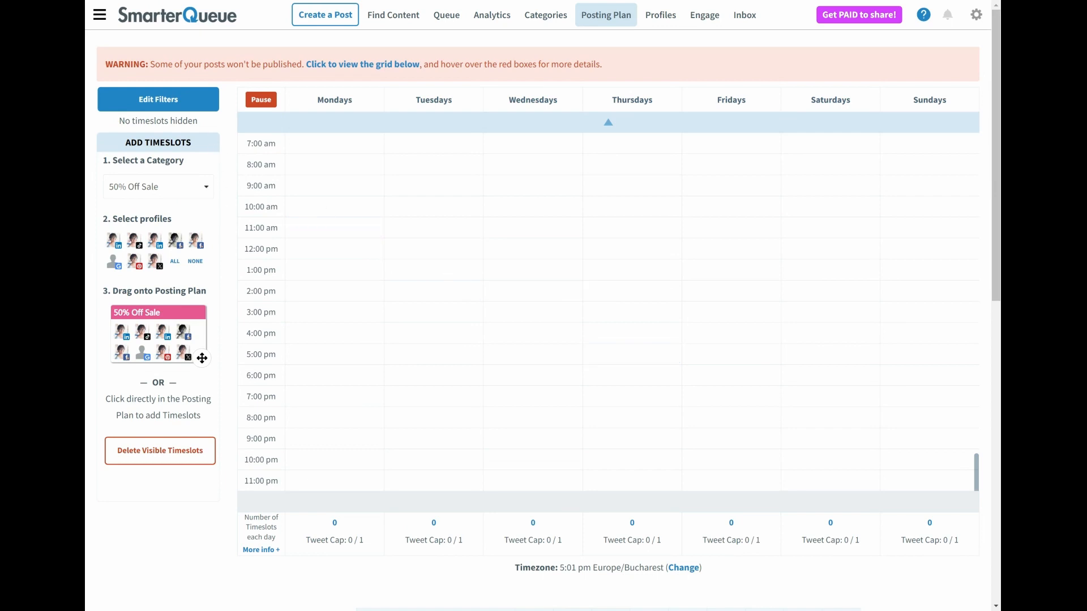
Step: Add an Articles timeslot on Tuesdays at 3:15 pm for only the TikTok and LinkedIn company profiles
{"action": "left_click", "coordinate": [207, 191]}
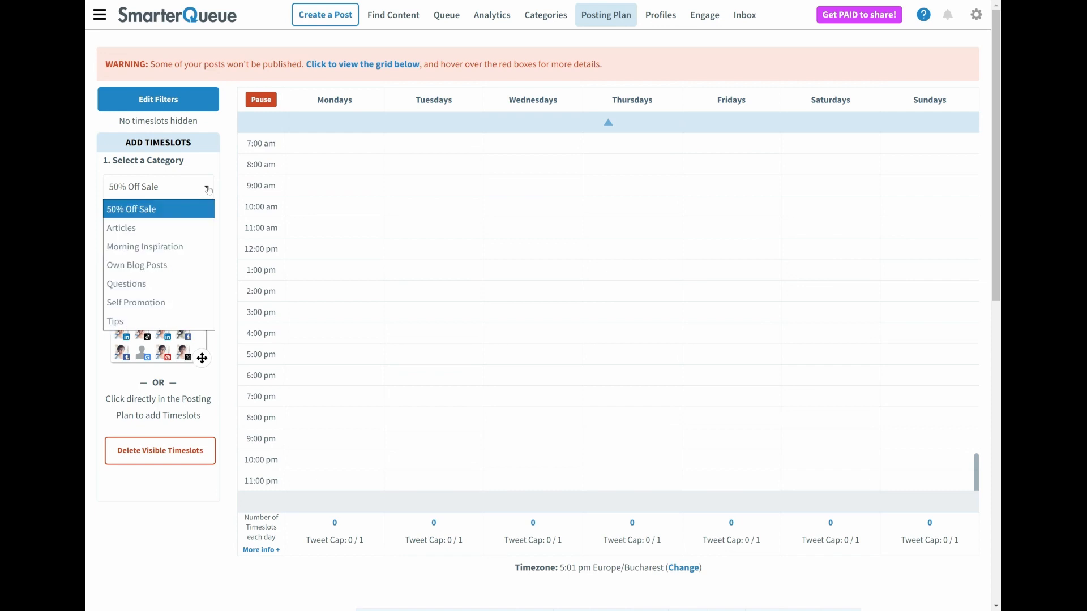
{"action": "left_click", "coordinate": [205, 236]}
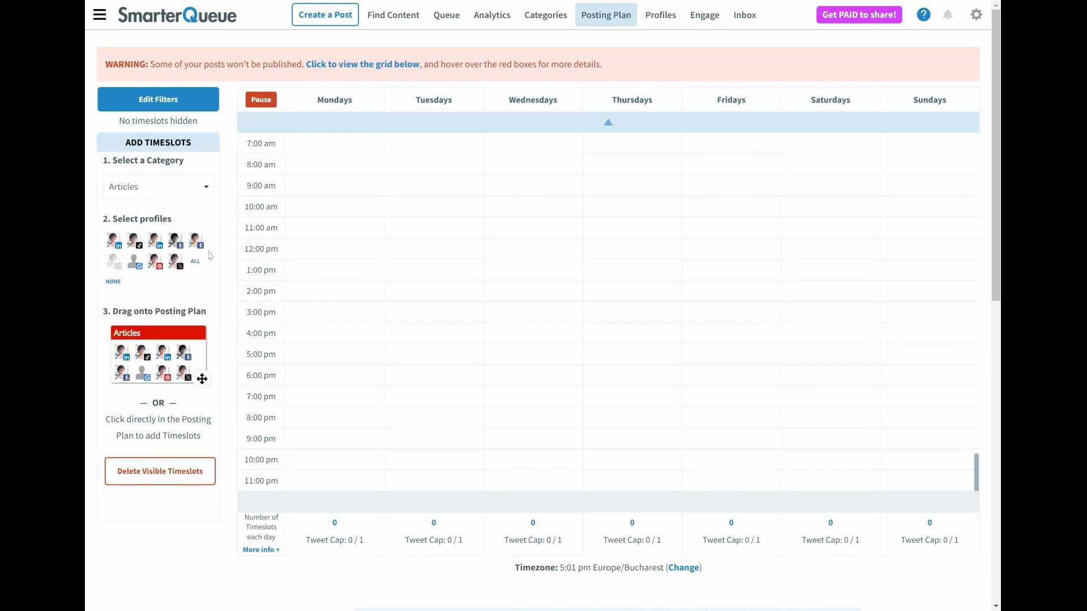
{"action": "left_click", "coordinate": [116, 282]}
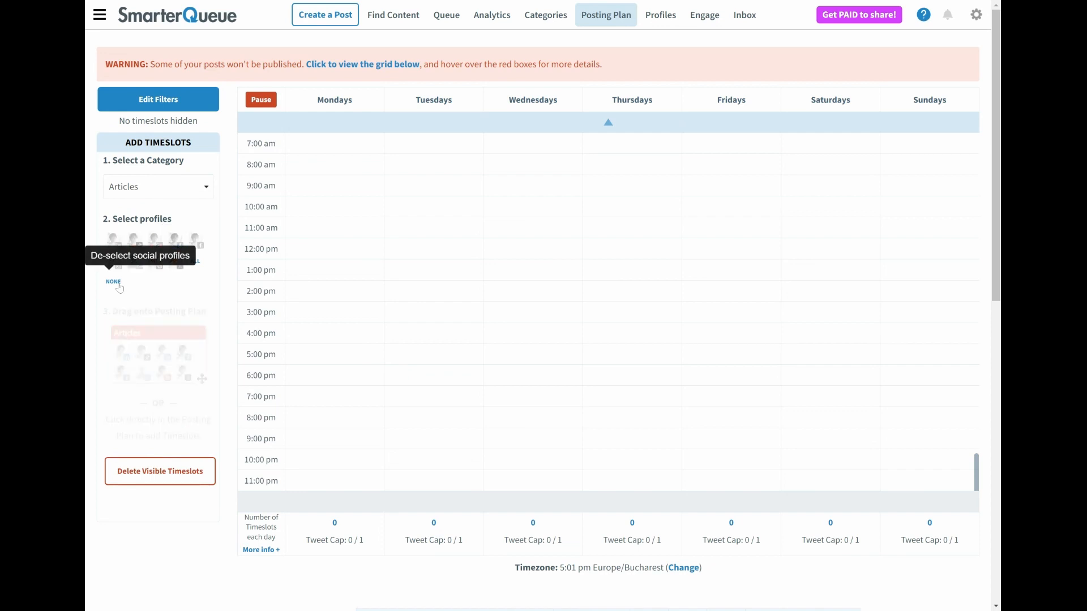
{"action": "left_click", "coordinate": [136, 242]}
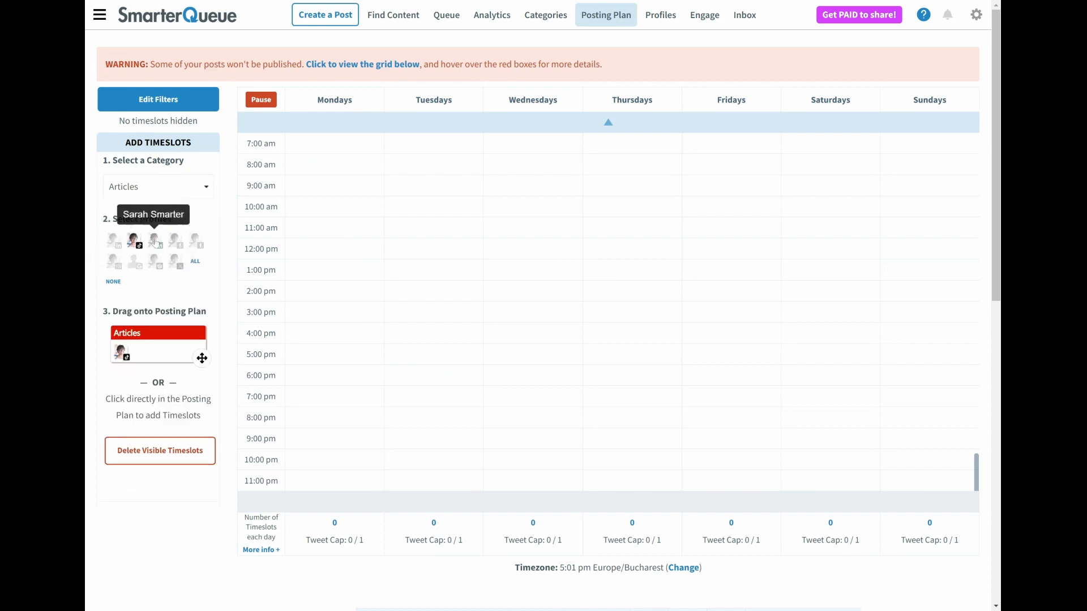
{"action": "left_click", "coordinate": [154, 242]}
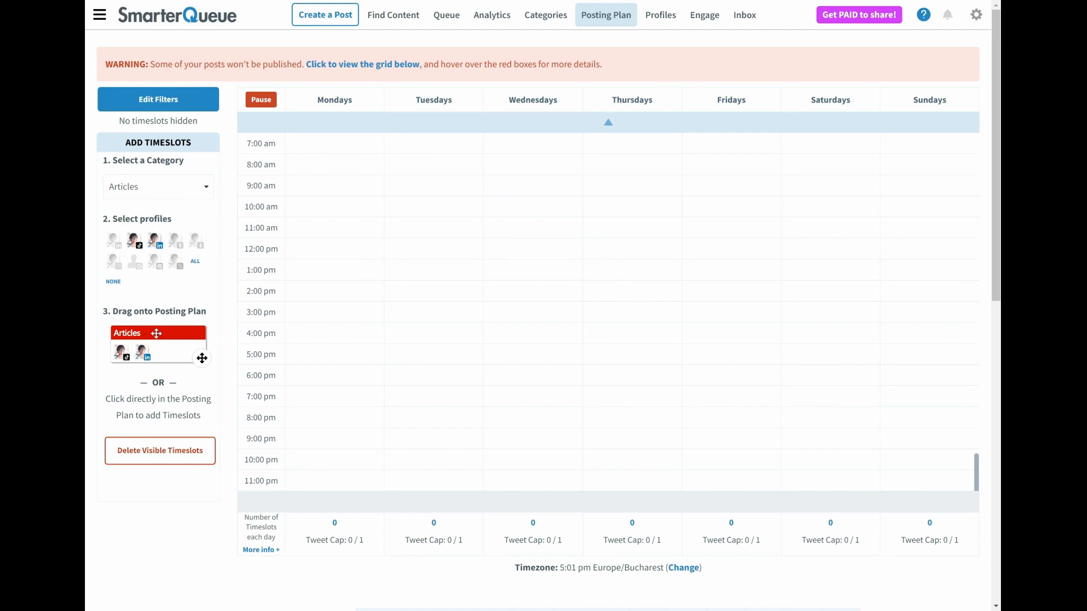
{"action": "left_click_drag", "start_coordinate": [156, 331], "coordinate": [435, 308]}
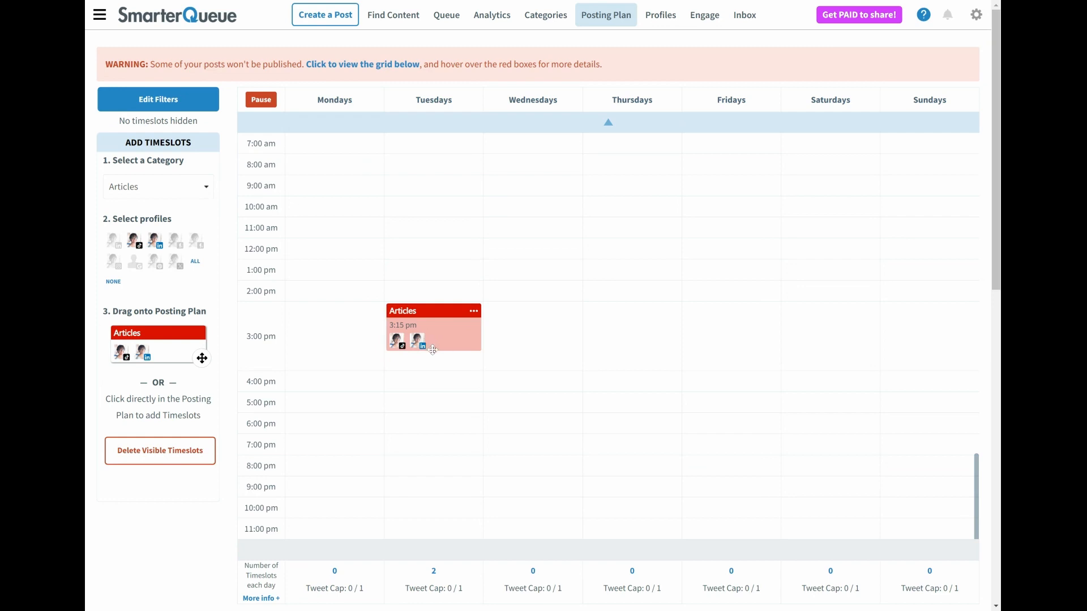
{"action": "mouse_move", "coordinate": [415, 368]}
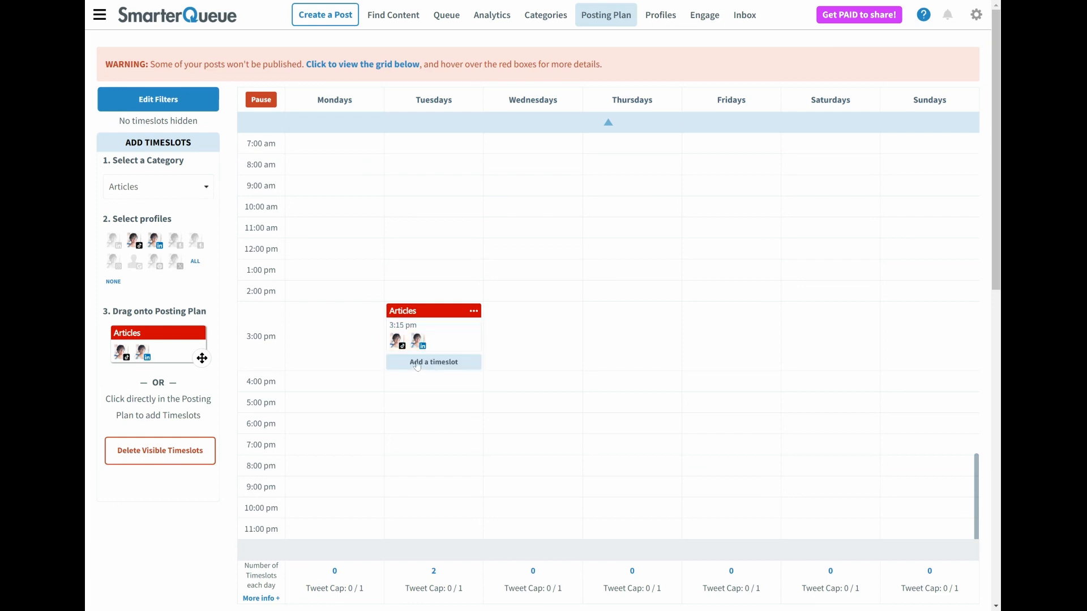
Step: Add an Articles timeslot on Thursdays at 3:00 pm for only the LinkedIn personal profile
{"action": "left_click", "coordinate": [116, 282]}
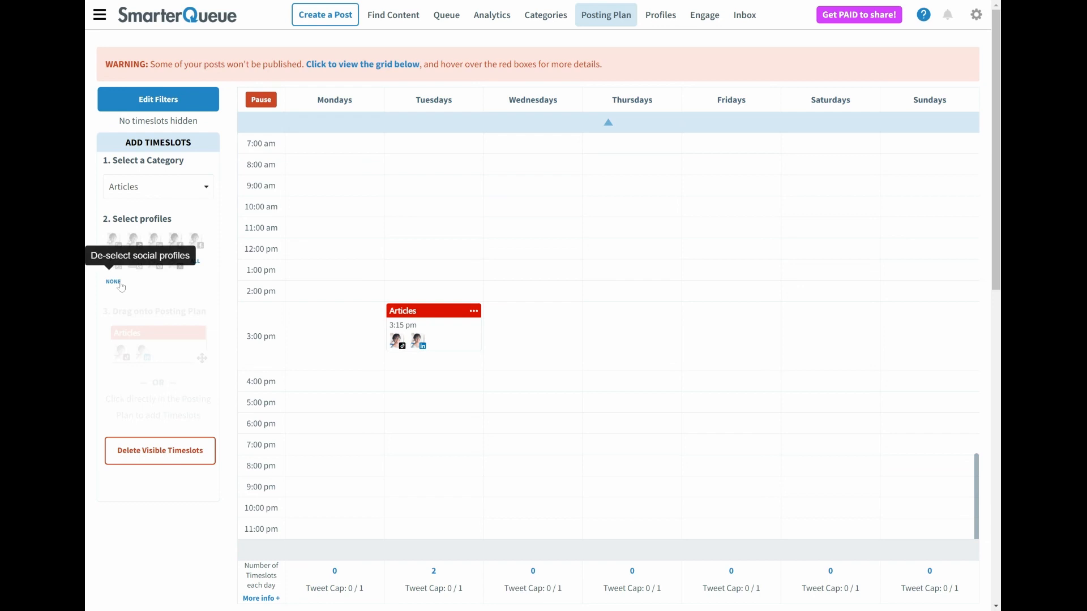
{"action": "left_click", "coordinate": [121, 244]}
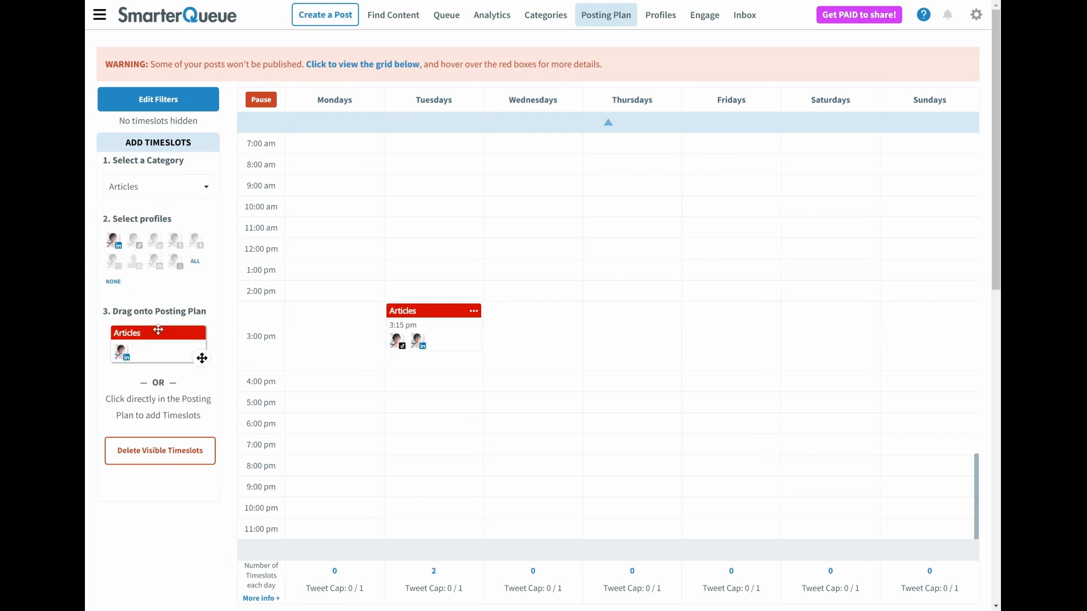
{"action": "left_click_drag", "start_coordinate": [158, 330], "coordinate": [622, 309]}
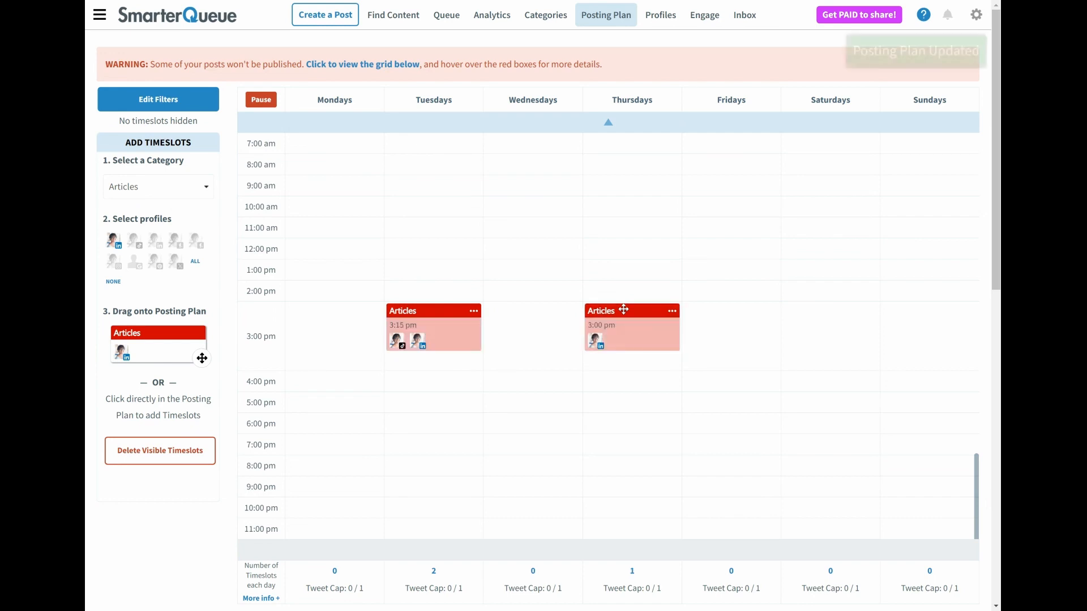